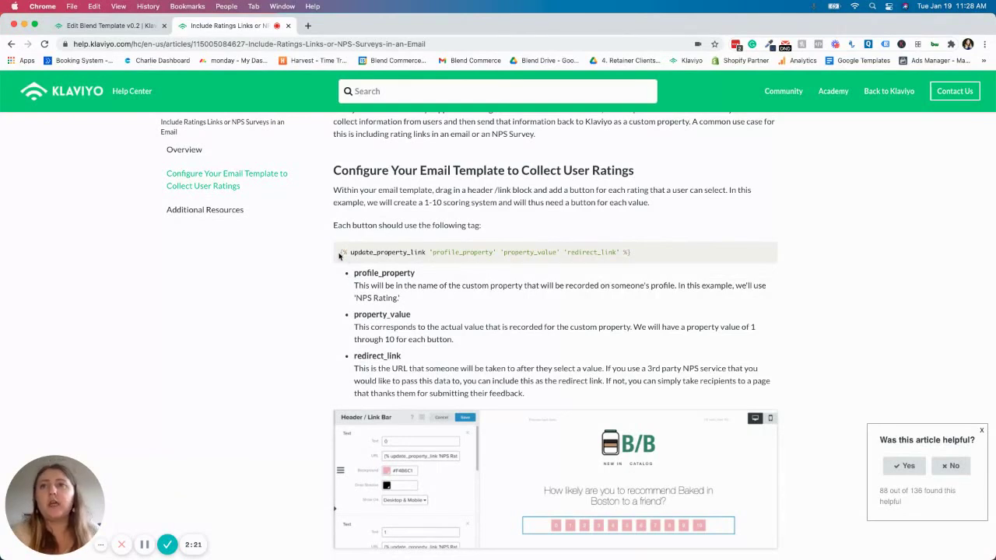
{"action": "left_click_drag", "start_coordinate": [341, 252], "coordinate": [645, 264]}
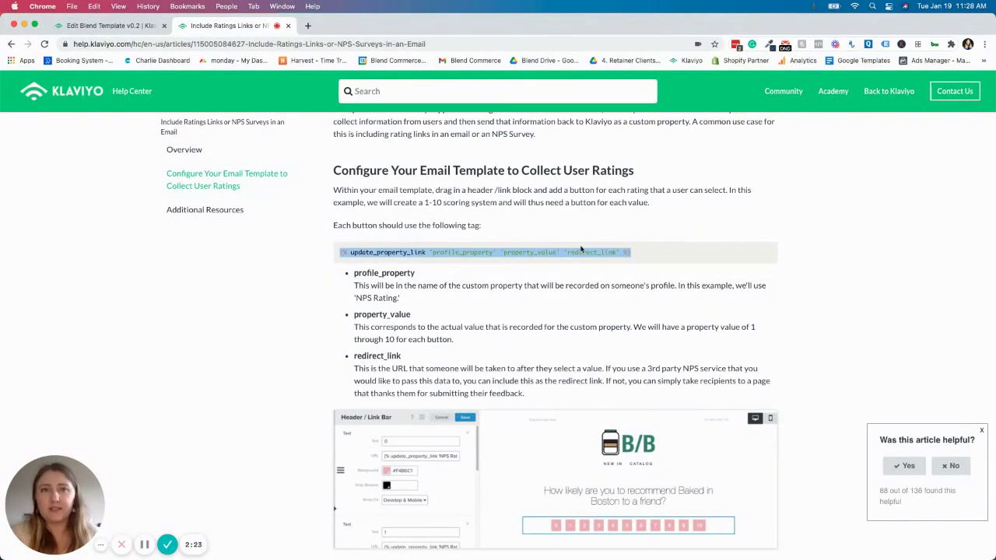
{"action": "left_click", "coordinate": [565, 272]}
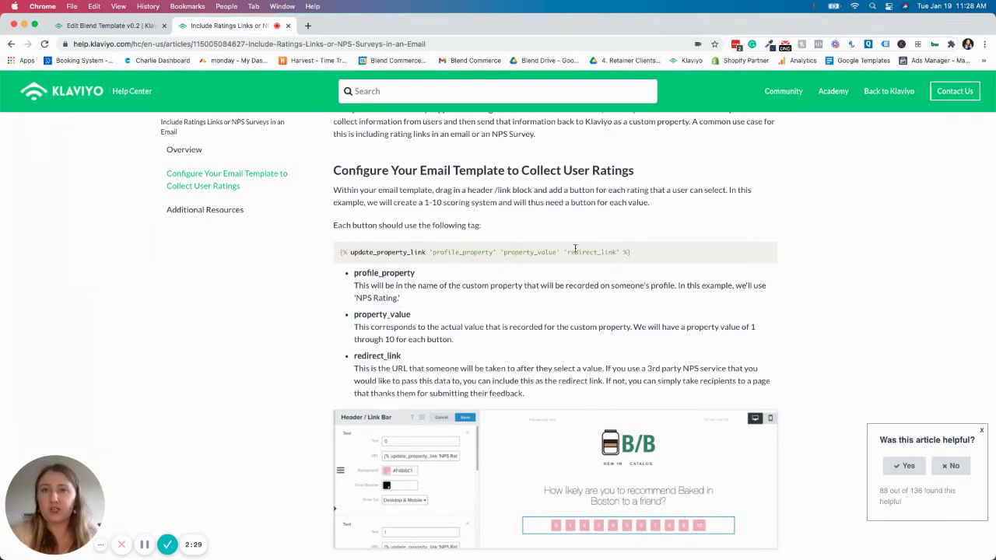
{"action": "left_click_drag", "start_coordinate": [569, 253], "coordinate": [597, 253]}
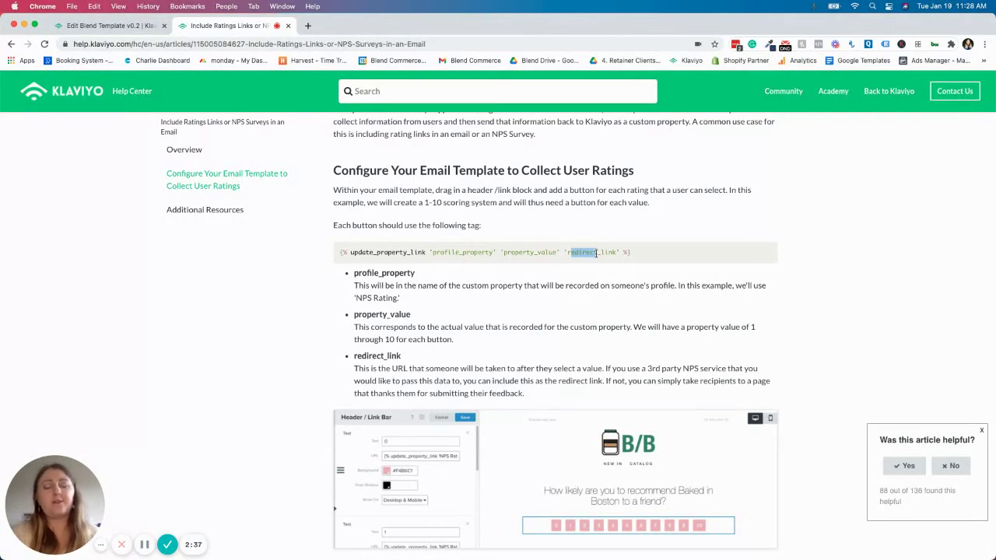
{"action": "left_click", "coordinate": [465, 255]}
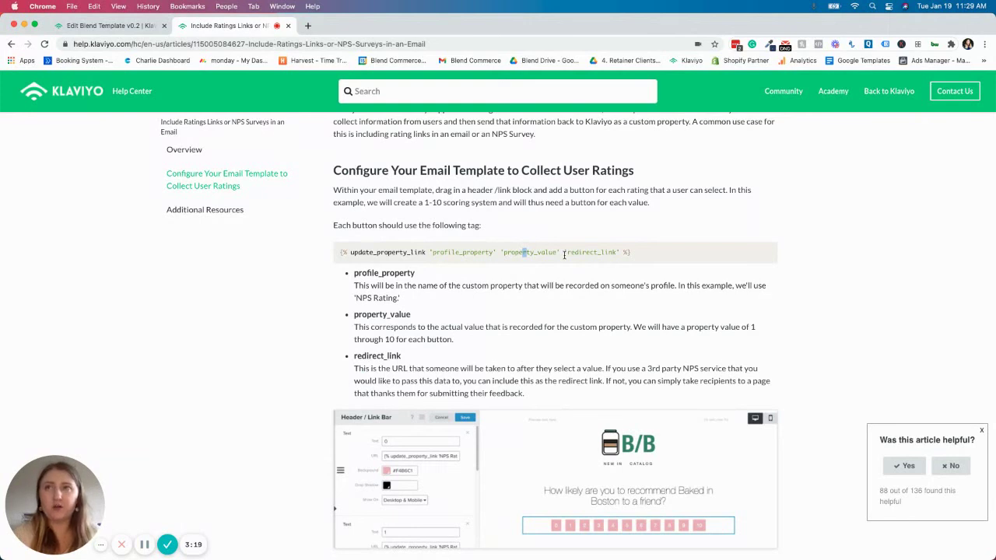
Copy the full update_property_link tag from the help article and paste it as the link URL of the template's Download Here button.
{"action": "left_click_drag", "start_coordinate": [648, 257], "coordinate": [338, 252]}
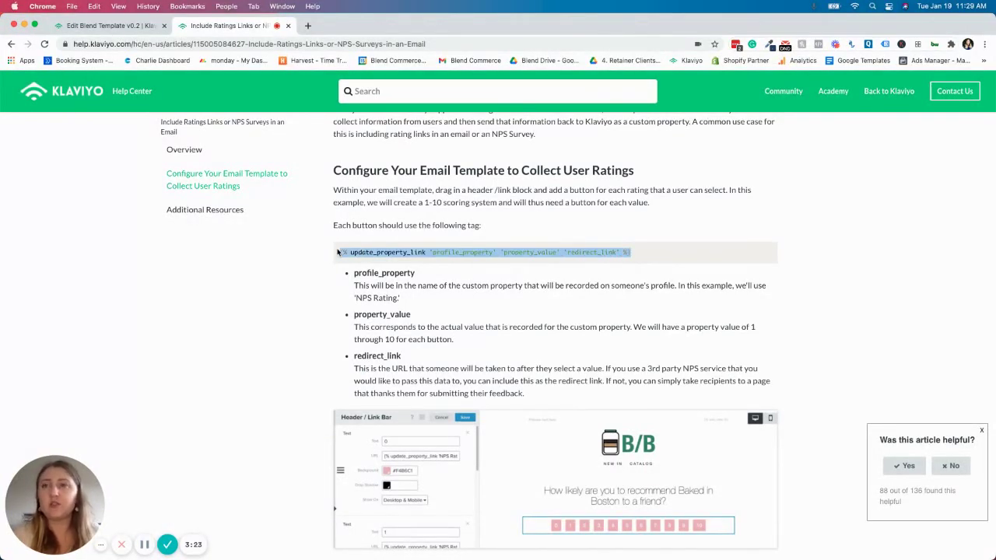
{"action": "left_click", "coordinate": [134, 26]}
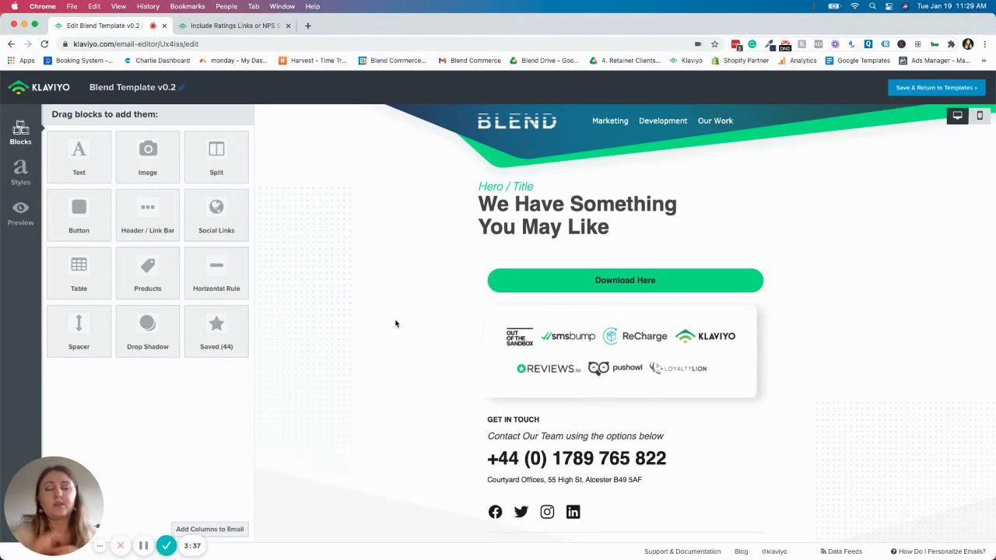
{"action": "left_click", "coordinate": [487, 282]}
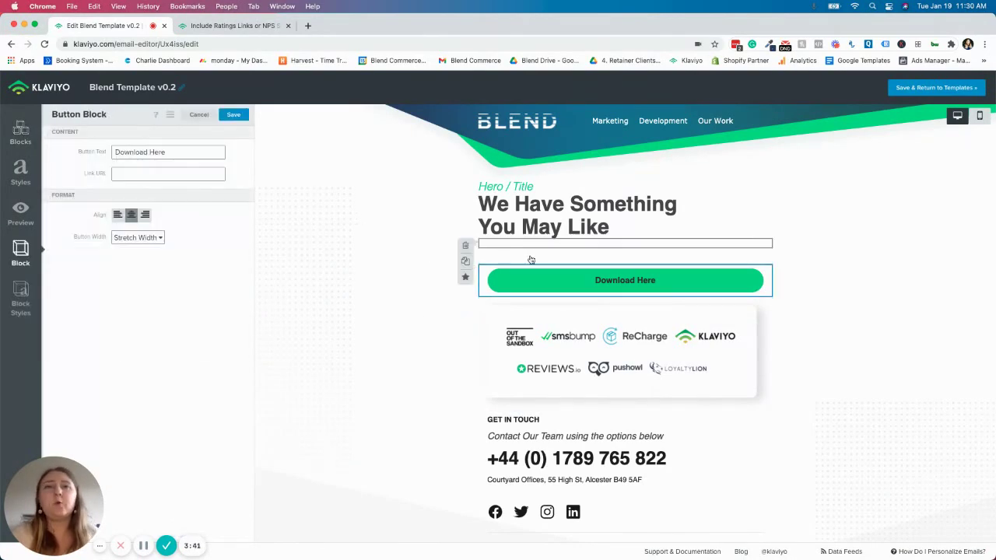
{"action": "left_click", "coordinate": [176, 177]}
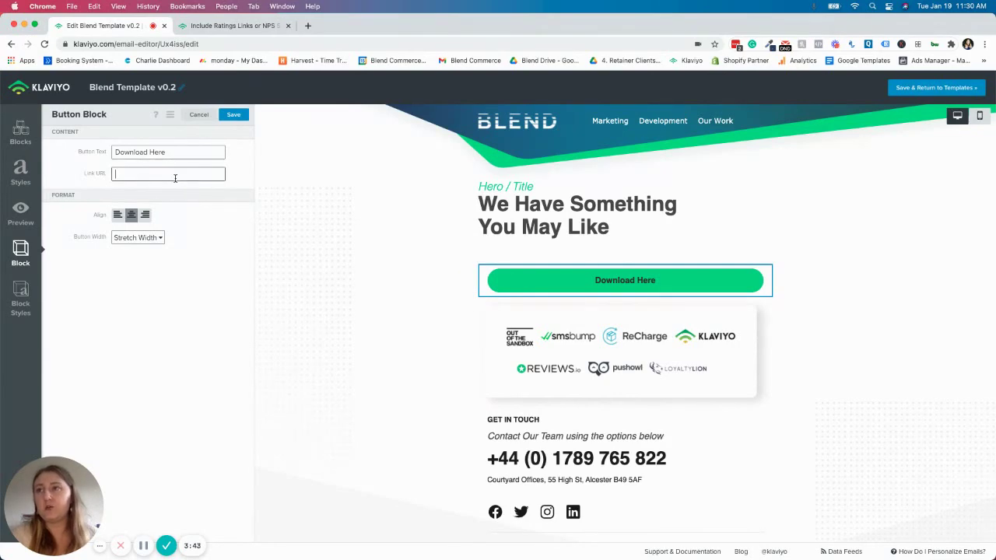
{"action": "key", "text": "super+v"}
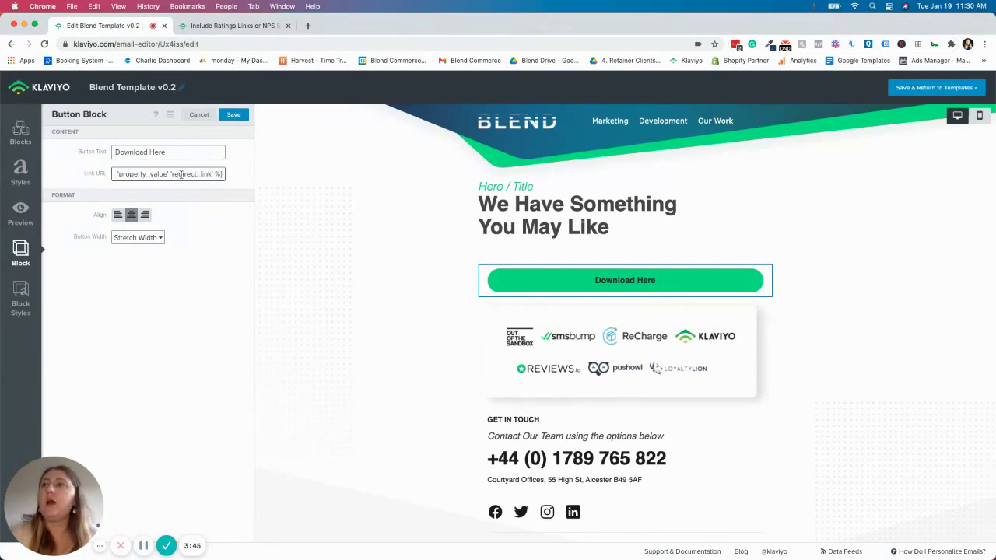
Replace profile_property with "services" and property_value with "marketing" in the button's link tag.
{"action": "scroll", "coordinate": [184, 174], "scroll_direction": "right", "scroll_amount": 5}
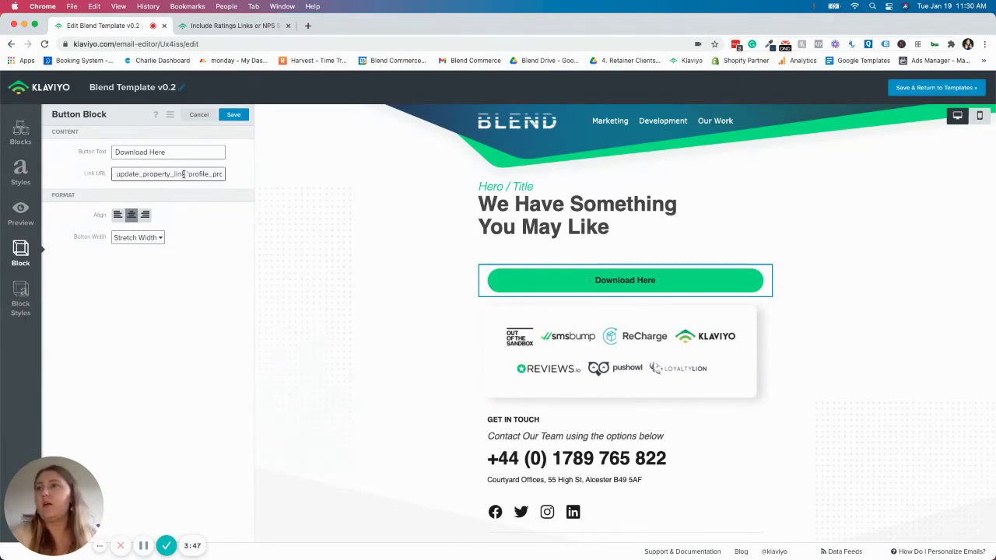
{"action": "left_click", "coordinate": [196, 174]}
{"action": "key", "text": "shift+Left"}
{"action": "key", "text": "shift+Left"}
{"action": "key", "text": "shift+Left"}
{"action": "key", "text": "shift+Left"}
{"action": "key", "text": "shift+Left"}
{"action": "key", "text": "shift+Left"}
{"action": "key", "text": "shift+Left"}
{"action": "key", "text": "shift+Left"}
{"action": "key", "text": "shift+Left"}
{"action": "key", "text": "shift+Left"}
{"action": "key", "text": "shift+Left"}
{"action": "key", "text": "shift+Left"}
{"action": "key", "text": "shift+Left"}
{"action": "key", "text": "shift+Left"}
{"action": "key", "text": "shift+Left"}
{"action": "key", "text": "shift+Left"}
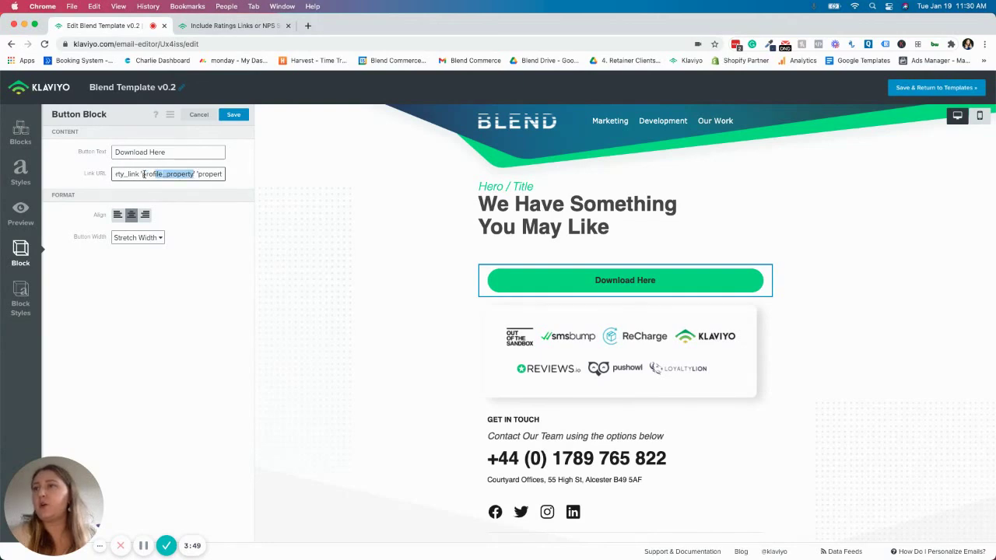
{"action": "type", "text": "services"}
{"action": "left_click_drag", "start_coordinate": [221, 176], "coordinate": [152, 177]}
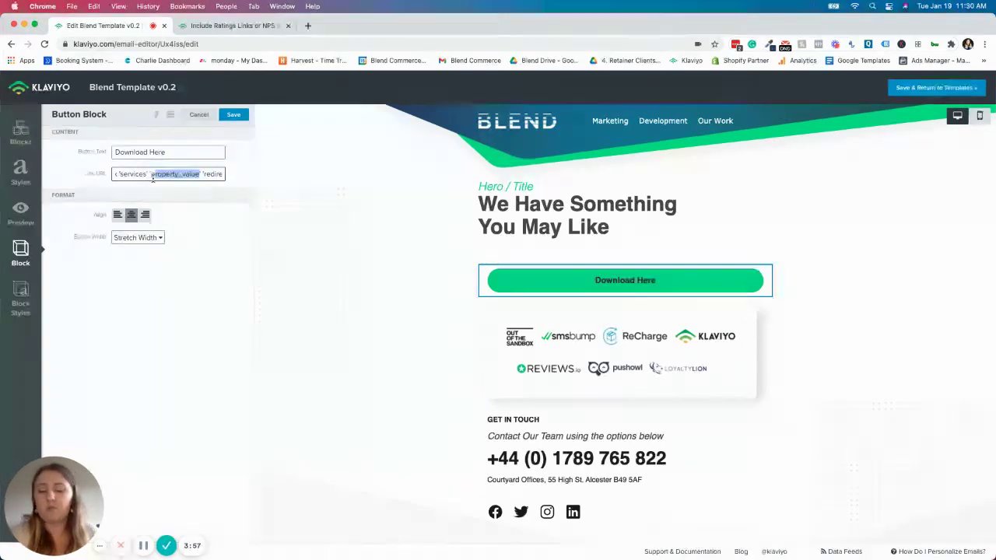
{"action": "type", "text": "marketing"}
Replace redirect_link in the button's link tag with "blendcommerce.com/marketing".
{"action": "left_click_drag", "start_coordinate": [214, 174], "coordinate": [174, 175]}
{"action": "key", "text": "BackSpace"}
{"action": "type", "text": "ble"}
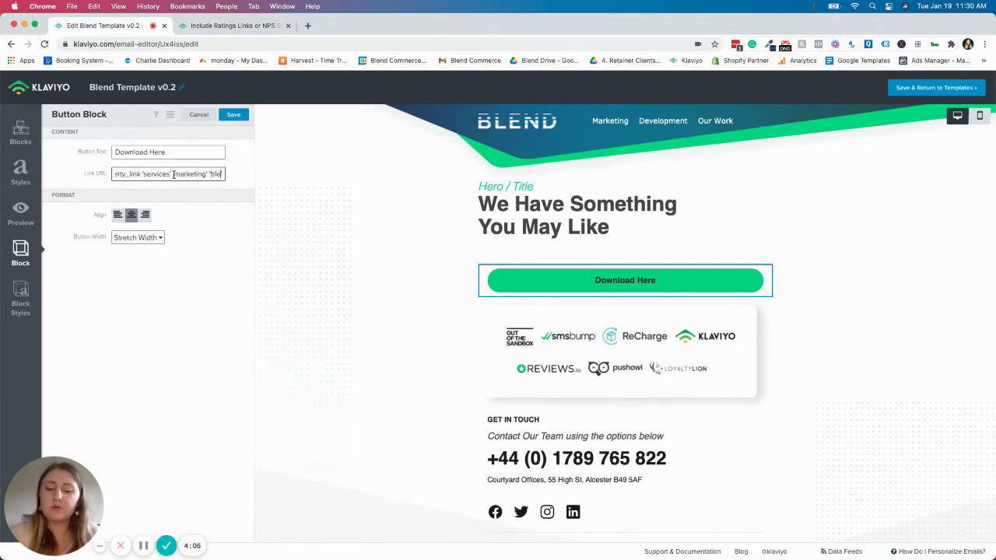
{"action": "type", "text": "ndcommerce"}
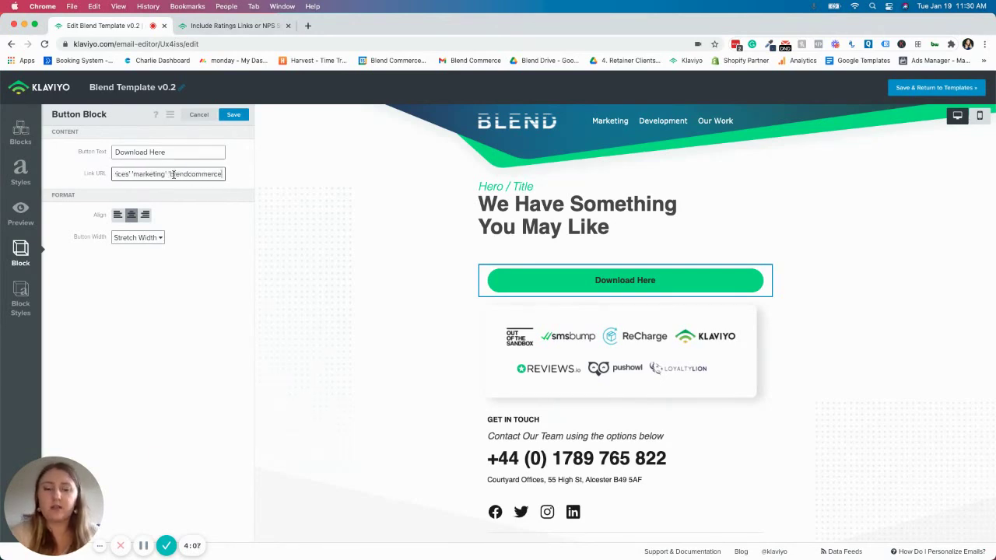
{"action": "type", "text": ".com/ma"}
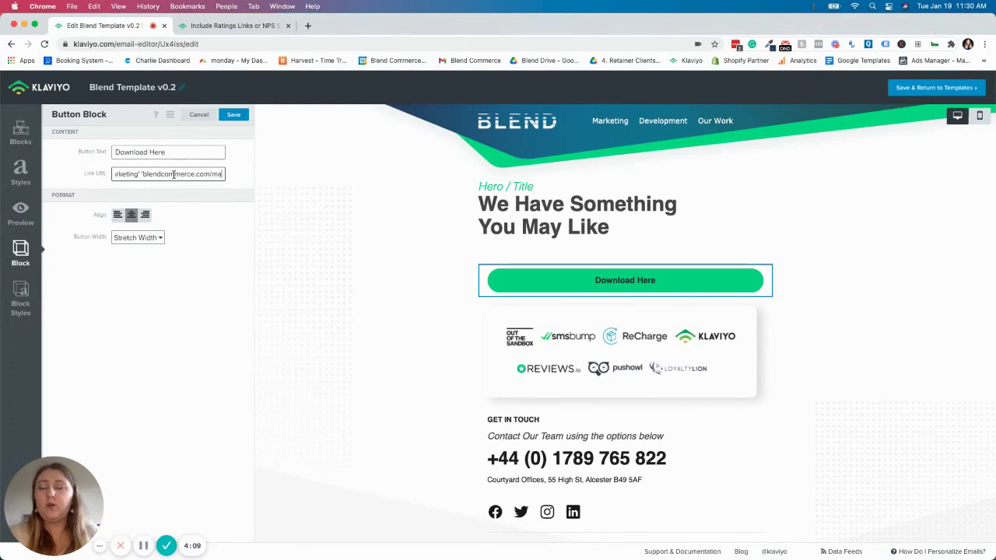
{"action": "type", "text": "rketing"}
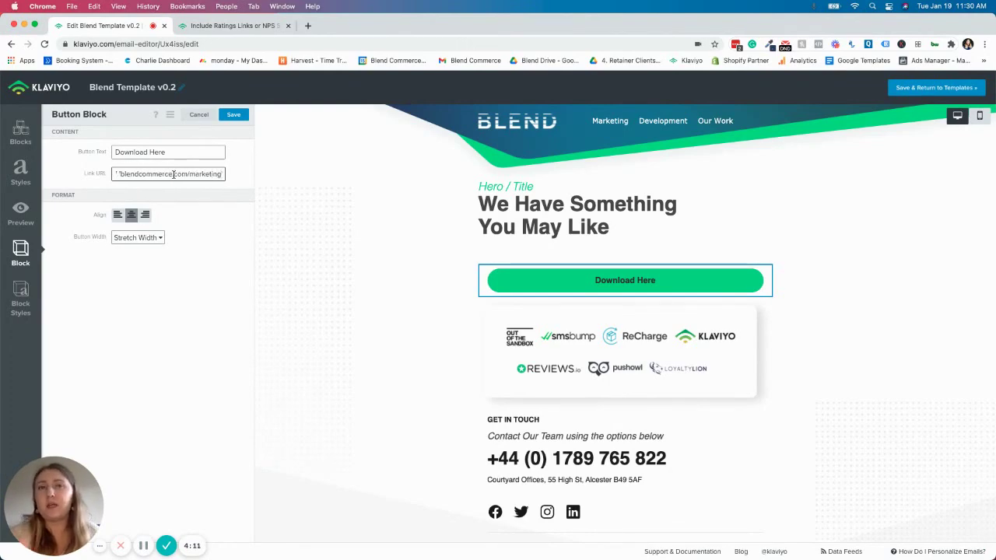
Change the button's text to "Marketing" and save the button block.
{"action": "triple_click", "coordinate": [179, 153]}
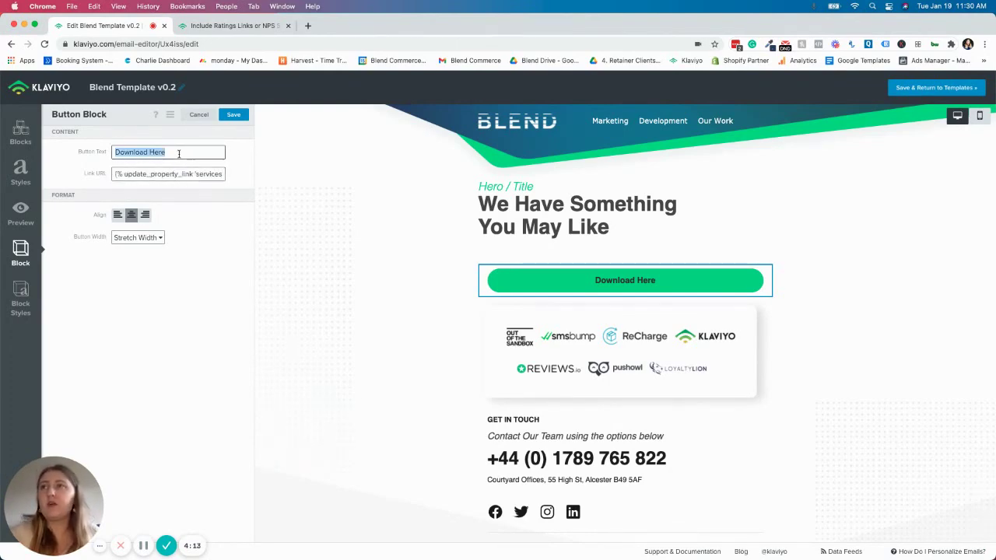
{"action": "type", "text": "Marketing"}
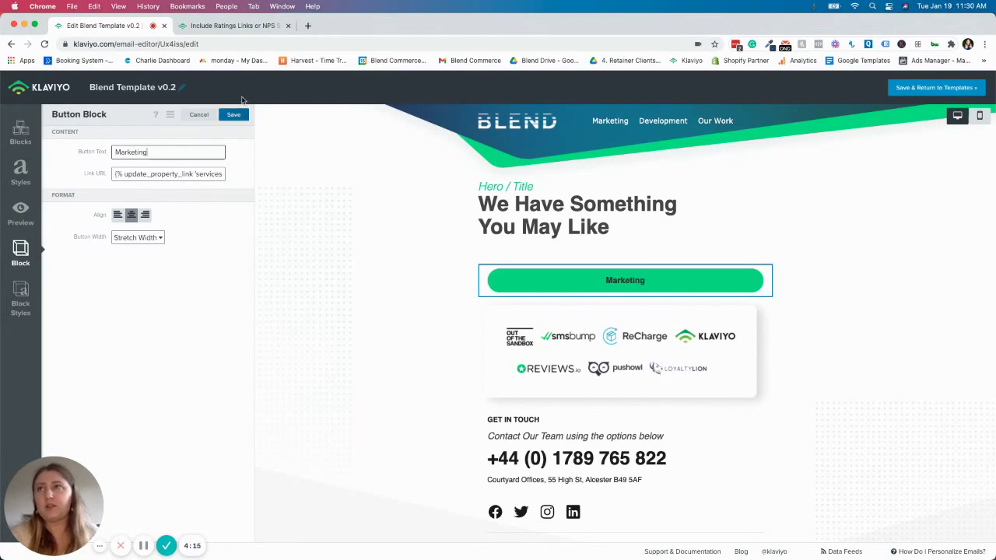
{"action": "left_click", "coordinate": [235, 114]}
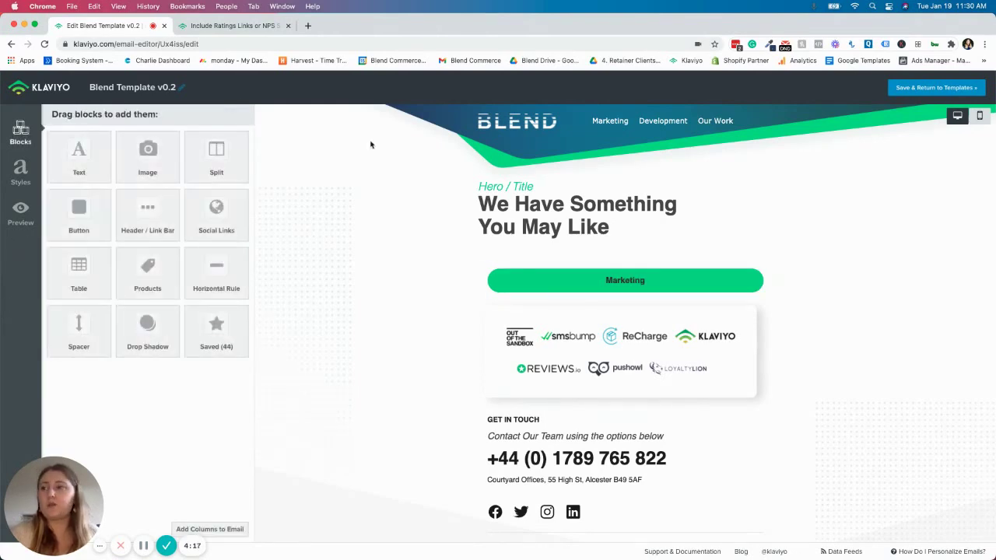
{"action": "left_click", "coordinate": [595, 294]}
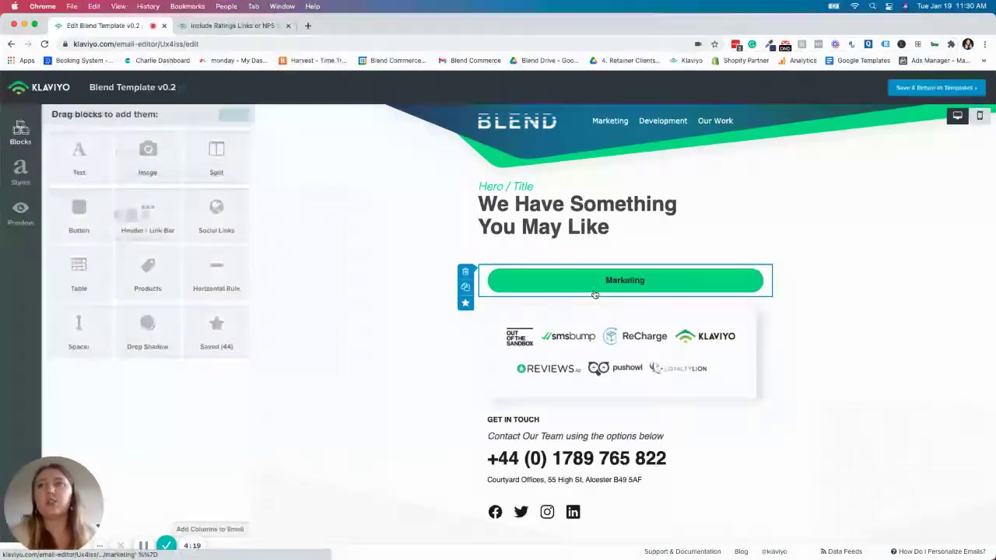
{"action": "left_click", "coordinate": [199, 172]}
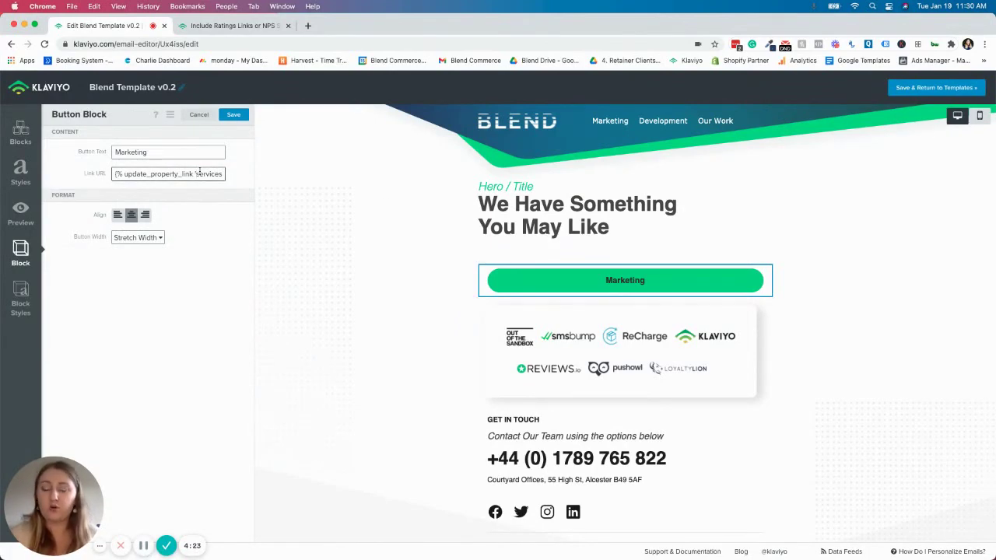
{"action": "left_click", "coordinate": [198, 114]}
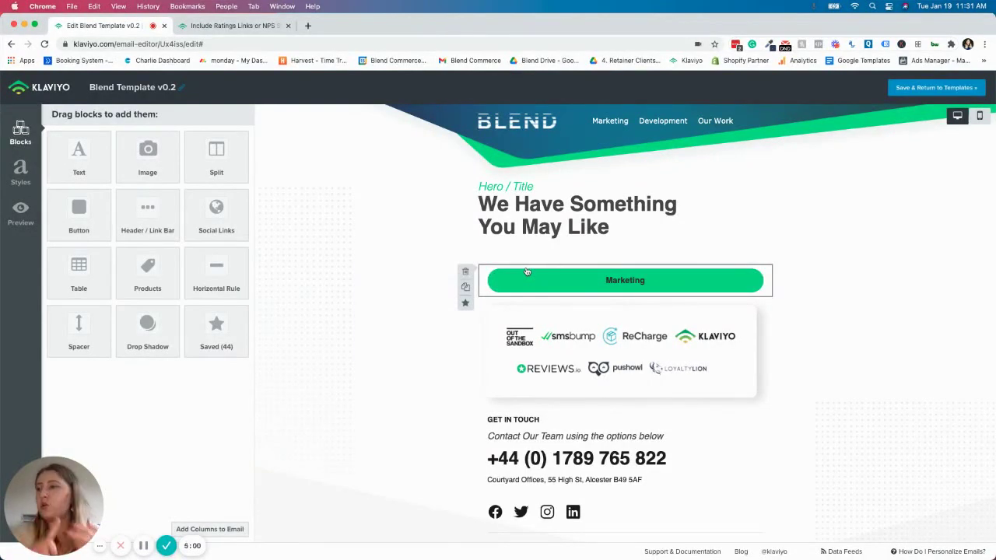
Leave the email editor and start a new product feed in Data Feeds, limited to the category "Smart Collection: Marketing Services".
{"action": "scroll", "coordinate": [527, 274], "scroll_direction": "down", "scroll_amount": 3}
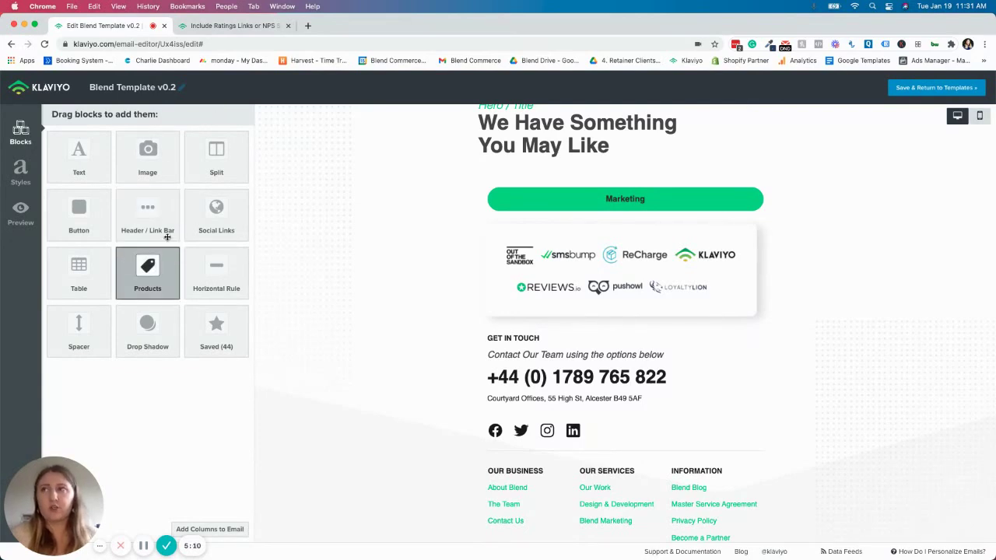
{"action": "left_click", "coordinate": [24, 92]}
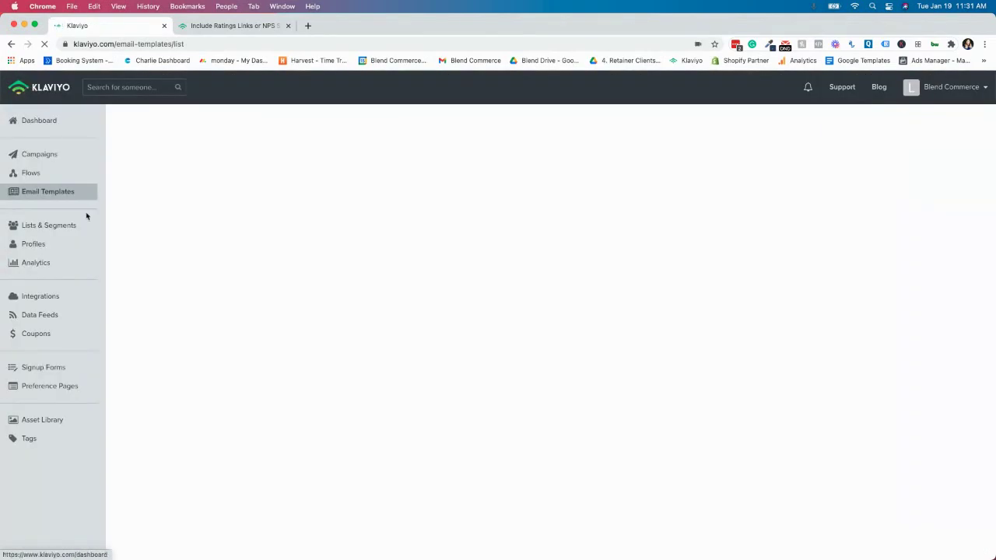
{"action": "left_click", "coordinate": [45, 318]}
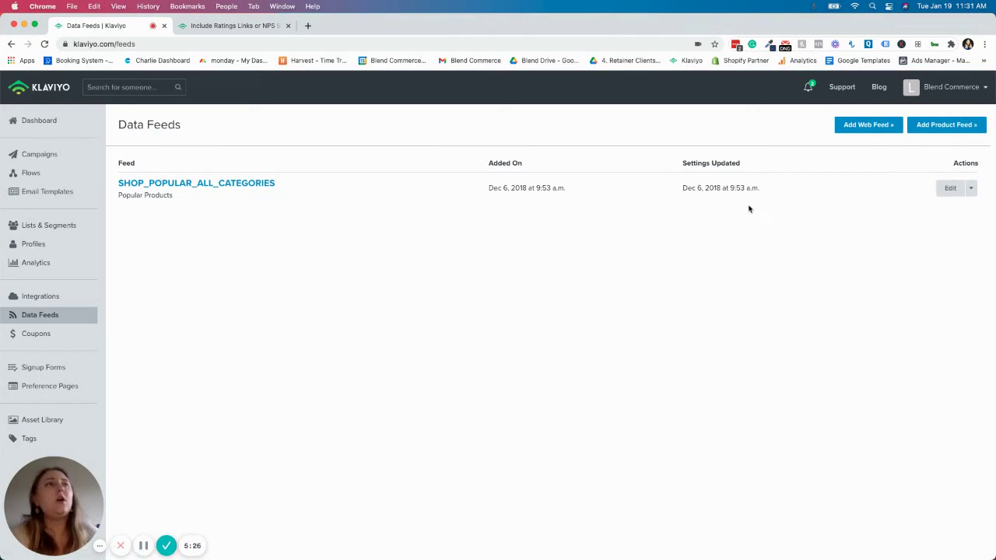
{"action": "left_click", "coordinate": [964, 130]}
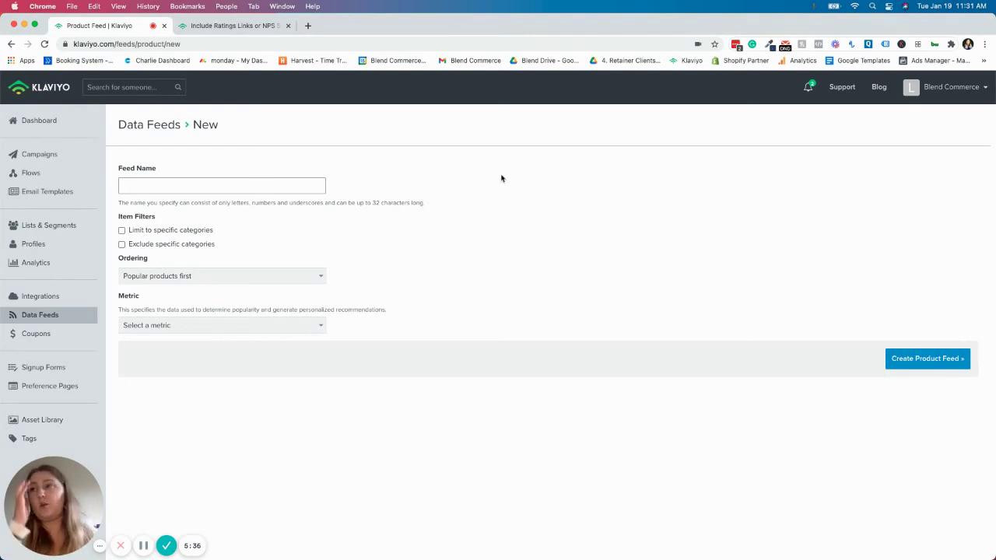
{"action": "left_click", "coordinate": [123, 231]}
{"action": "left_click", "coordinate": [201, 250]}
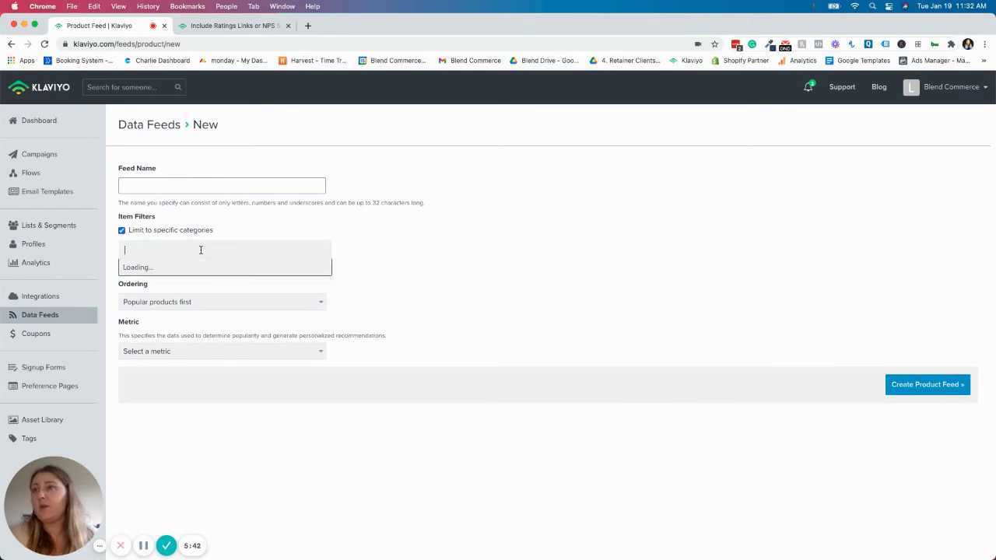
{"action": "scroll", "coordinate": [199, 295], "scroll_direction": "down", "scroll_amount": 3}
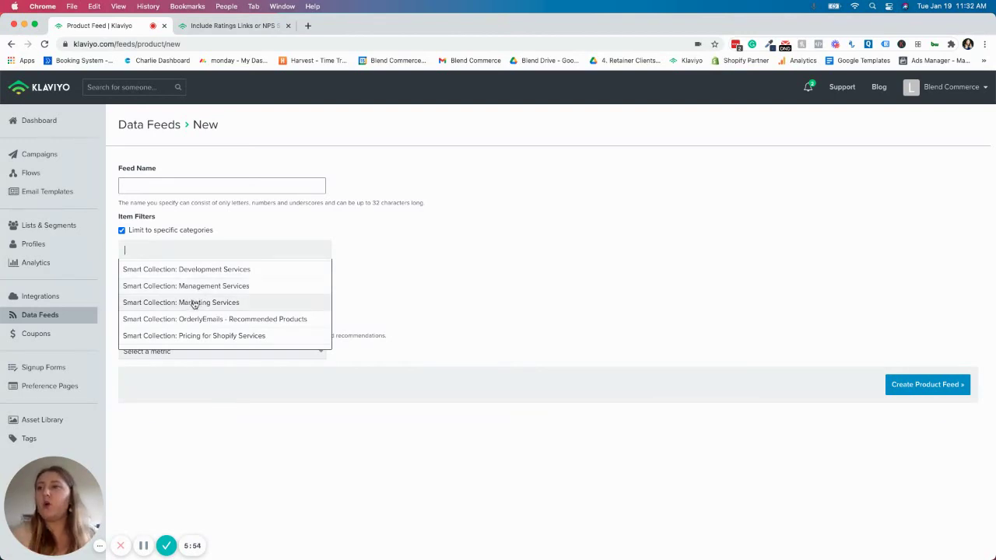
{"action": "left_click", "coordinate": [195, 303]}
Name the new product feed "Marketing_Services".
{"action": "left_click", "coordinate": [255, 185]}
{"action": "type", "text": "Marketing"}
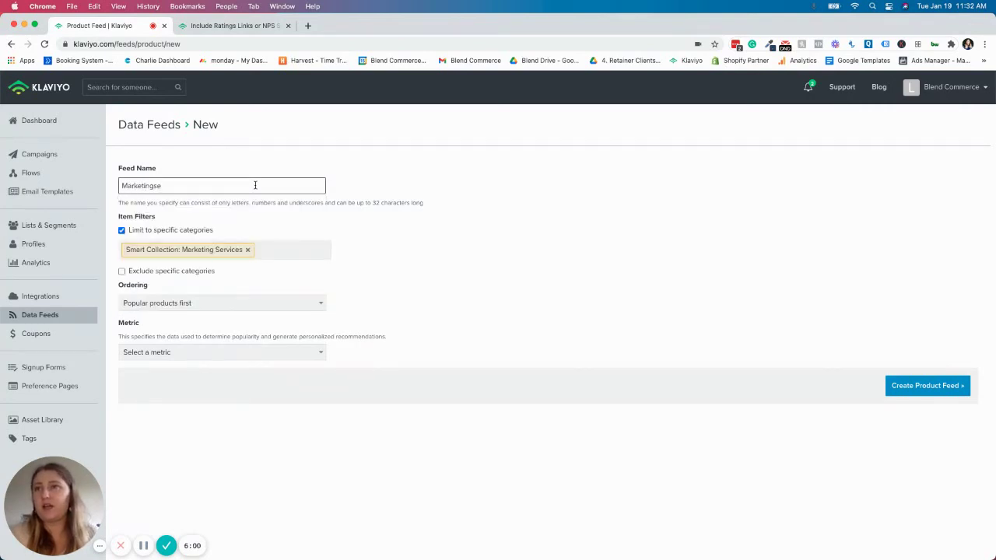
{"action": "type", "text": "_Services"}
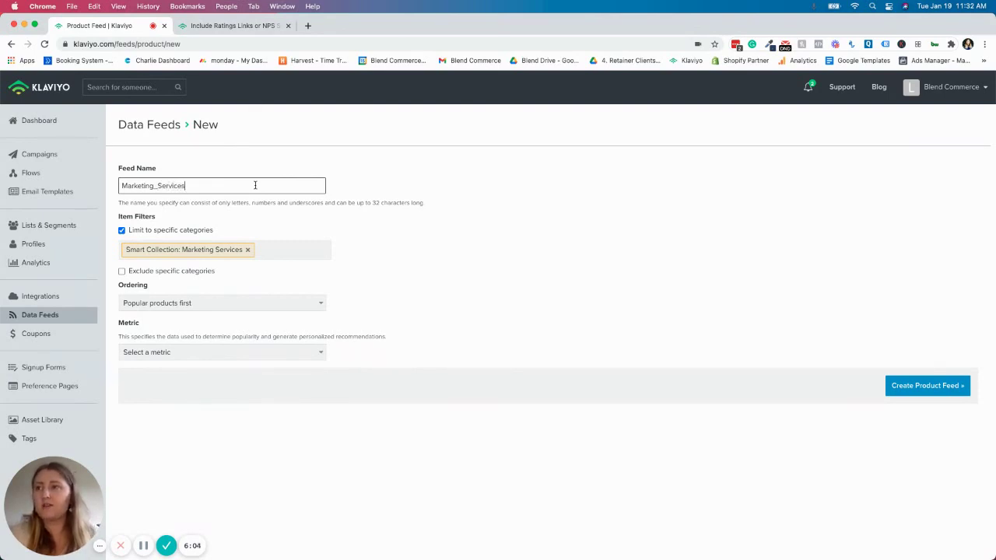
Set the feed's metric to Ordered Product and create the product feed.
{"action": "left_click", "coordinate": [310, 305]}
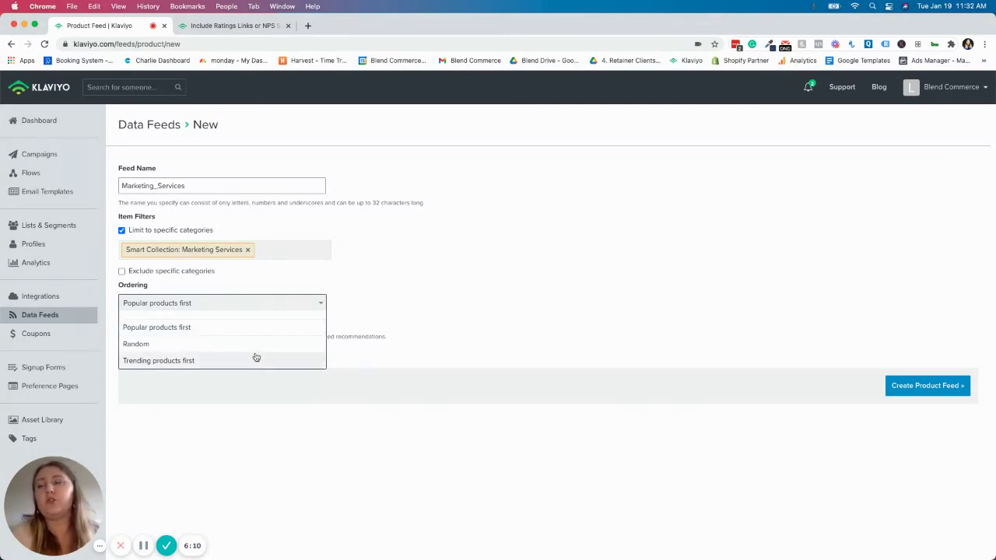
{"action": "left_click", "coordinate": [412, 292]}
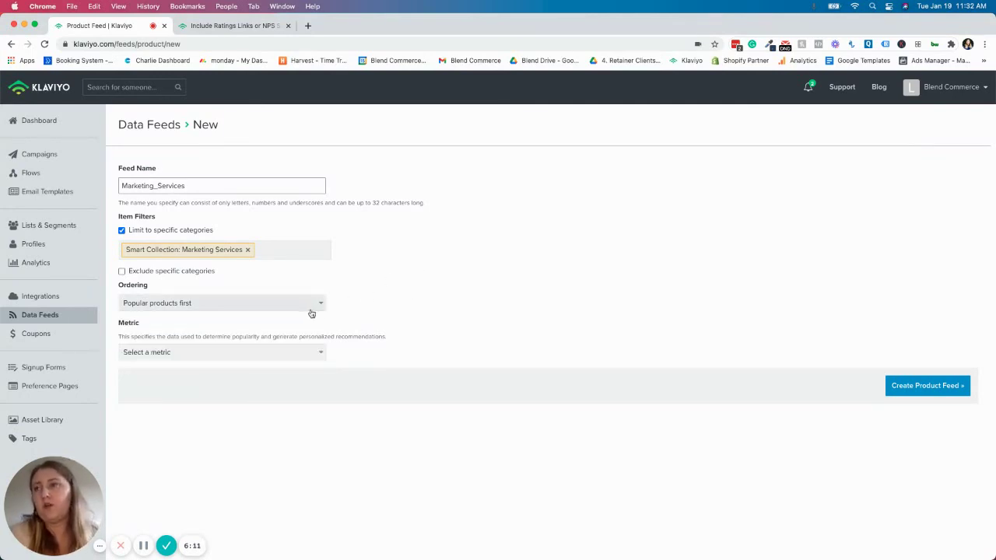
{"action": "left_click", "coordinate": [304, 356]}
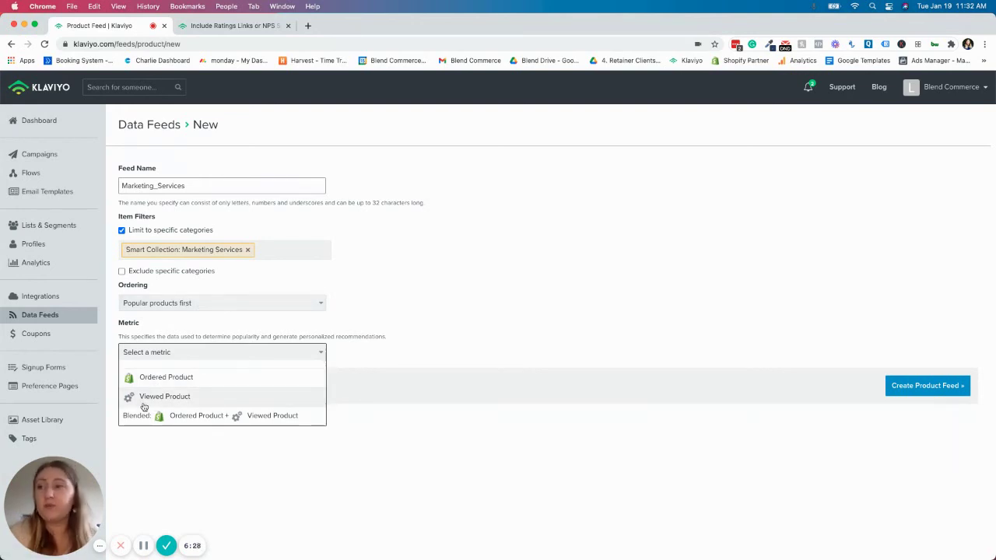
{"action": "left_click", "coordinate": [218, 380]}
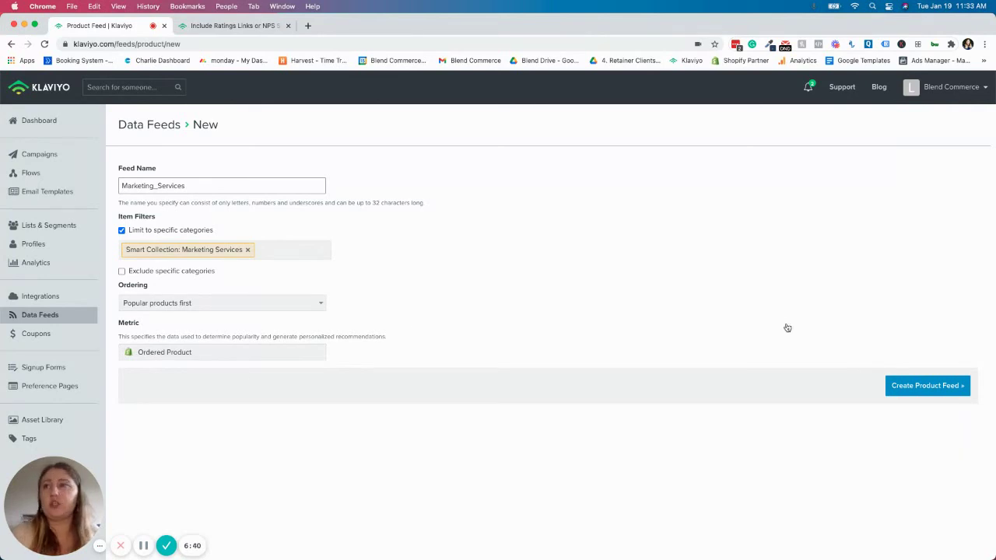
{"action": "left_click", "coordinate": [928, 388]}
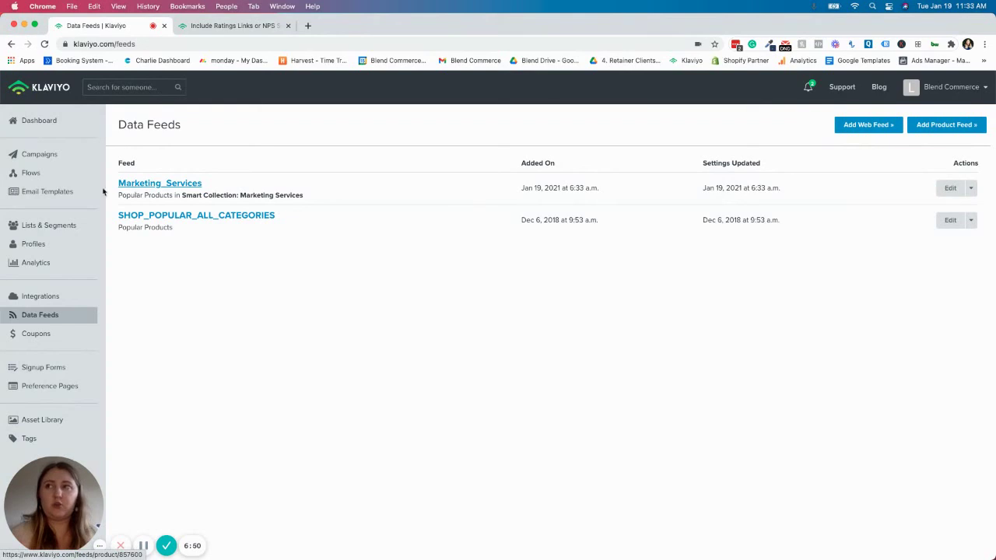
Open the email template Blend Template v0.2 and add a product block between the partner logos and the "Get in Touch" section.
{"action": "left_click", "coordinate": [49, 194]}
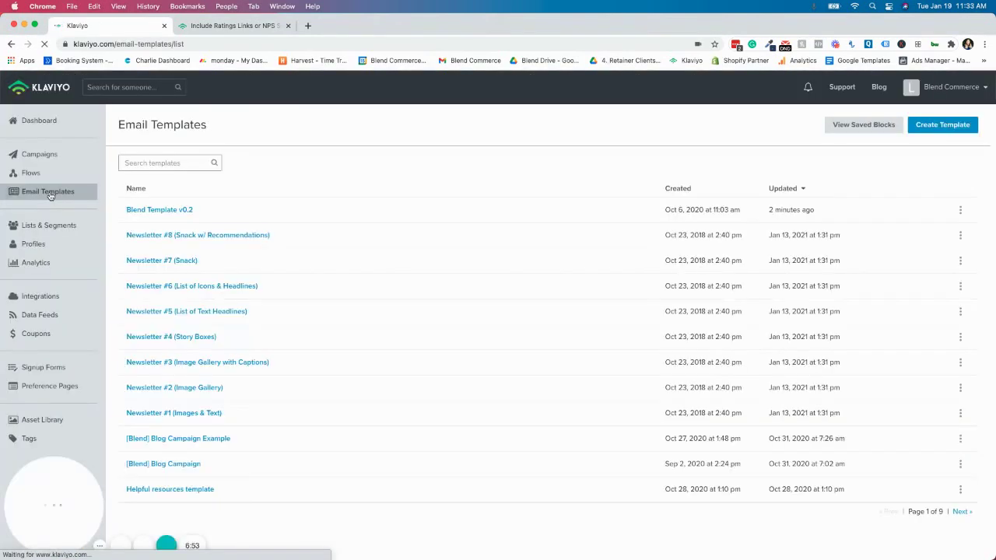
{"action": "left_click", "coordinate": [173, 211]}
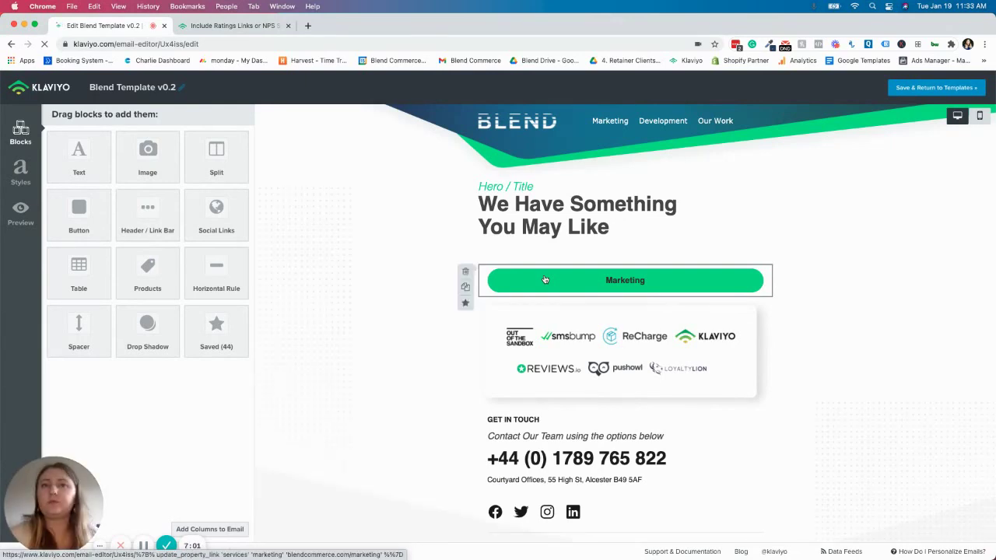
{"action": "scroll", "coordinate": [498, 280], "scroll_direction": "down", "scroll_amount": 4}
{"action": "left_click_drag", "start_coordinate": [148, 280], "coordinate": [519, 246]}
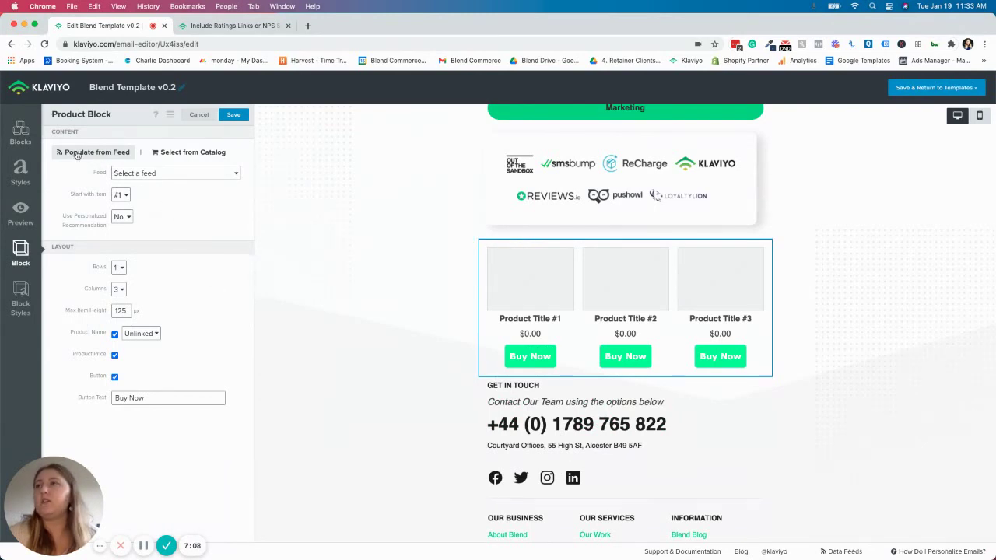
Populate the product block from the Marketing_Services feed and set personalized recommendations to Yes.
{"action": "left_click", "coordinate": [144, 173]}
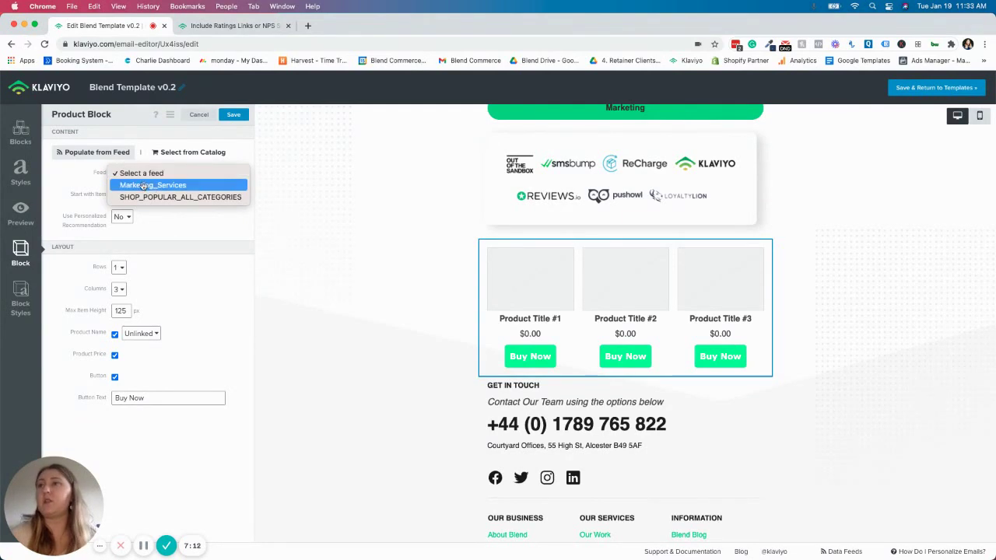
{"action": "left_click", "coordinate": [141, 187]}
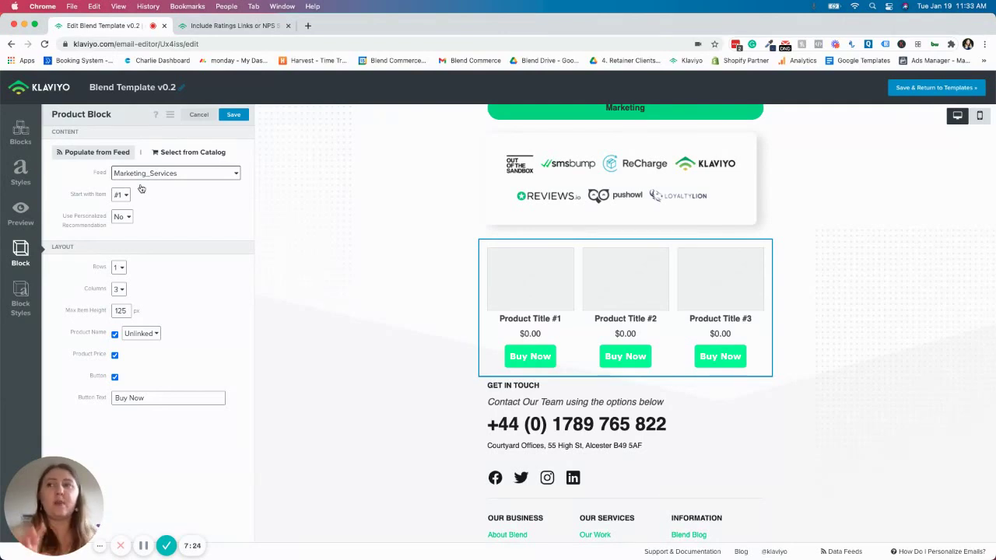
{"action": "left_click", "coordinate": [122, 221]}
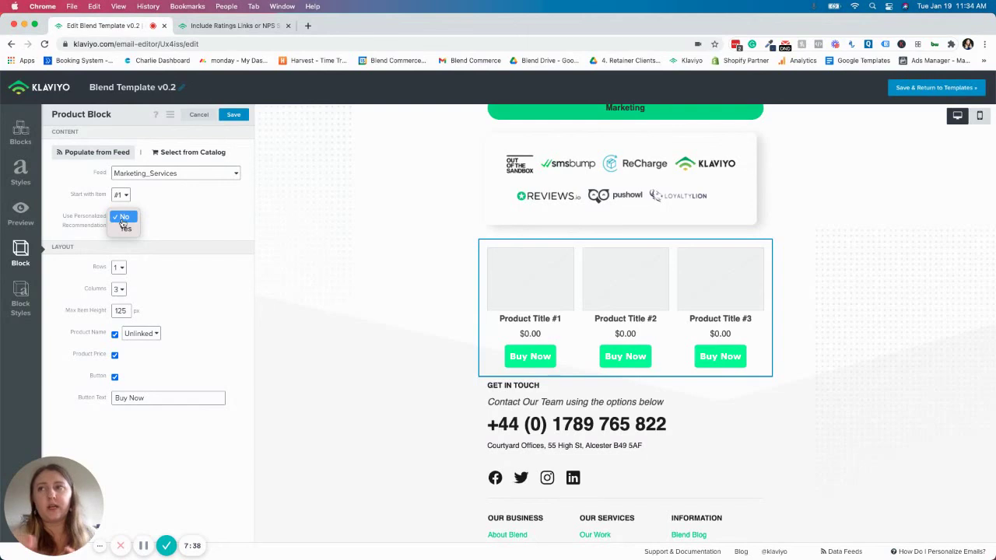
{"action": "left_click", "coordinate": [125, 229]}
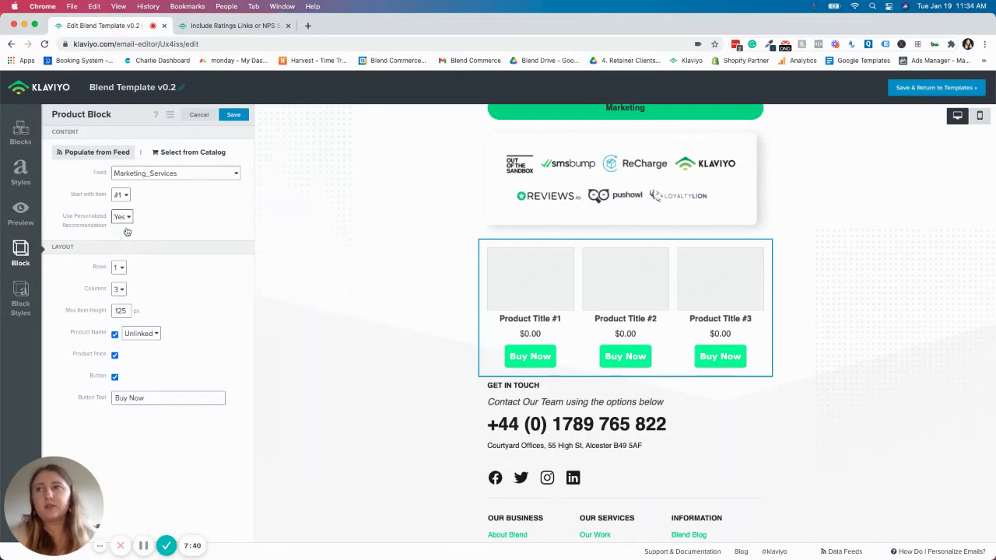